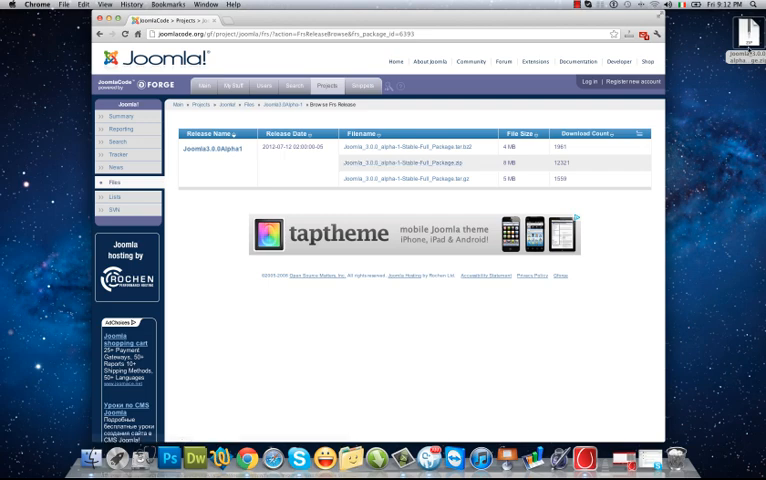
Step: Extract the Joomla zip on the desktop and open the Joomla_3.0.0_alpha-1-Stable-Full_Package folder
double_click(717, 42)
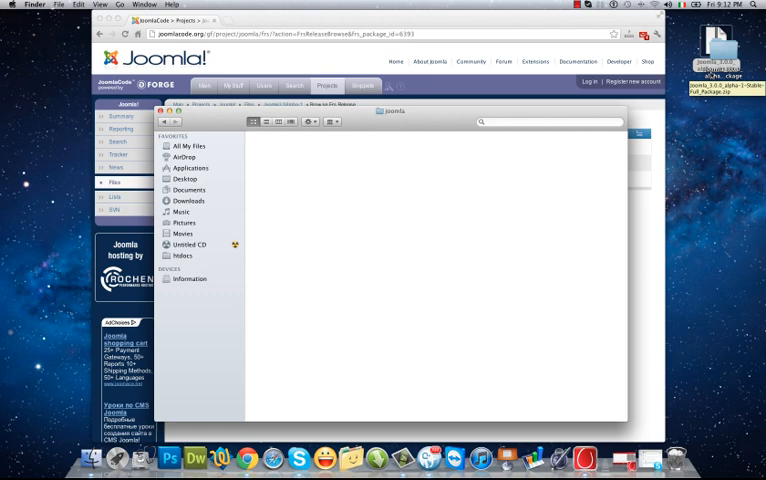
double_click(722, 110)
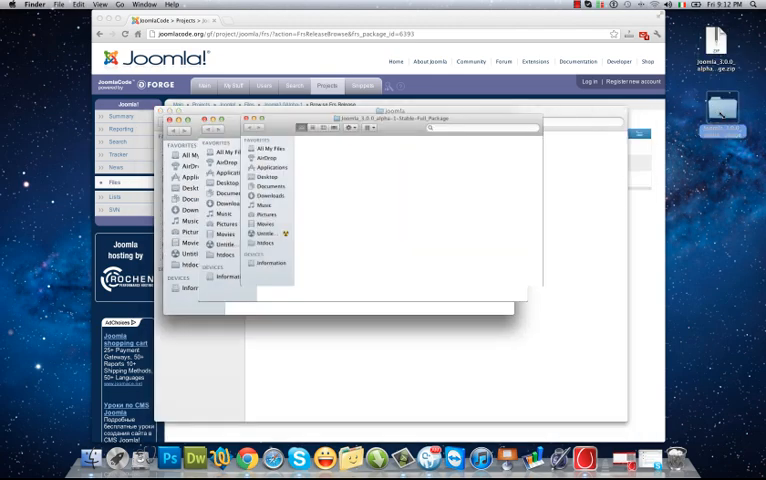
mouse_move(345, 110)
left_mouse_down()
mouse_move(455, 214)
mouse_move(499, 203)
left_mouse_up()
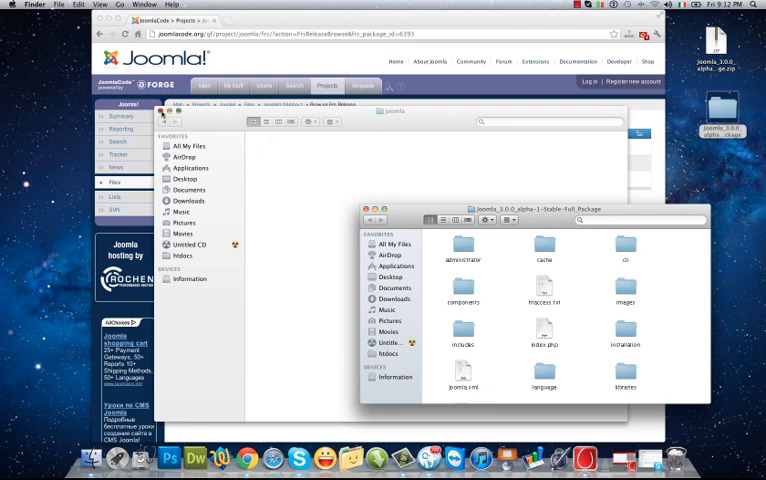
left_click(165, 121)
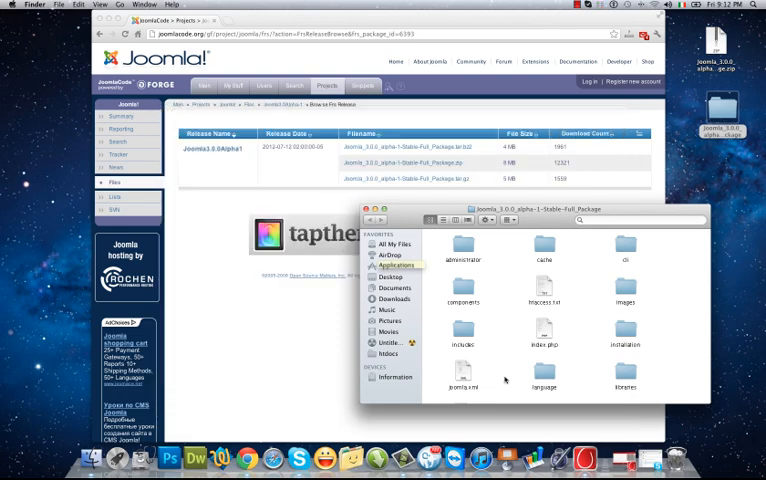
left_click_drag(440, 210, 458, 129)
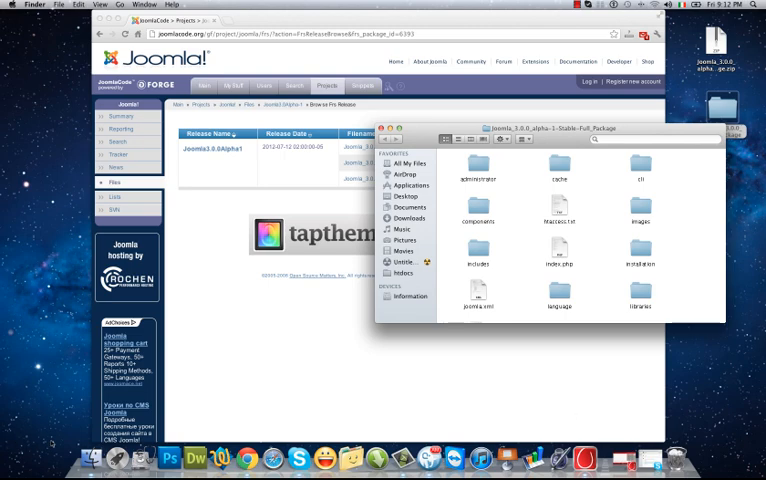
Step: In a second Finder window, open the empty joomla folder inside htdocs beside the package folder
right_click(92, 458)
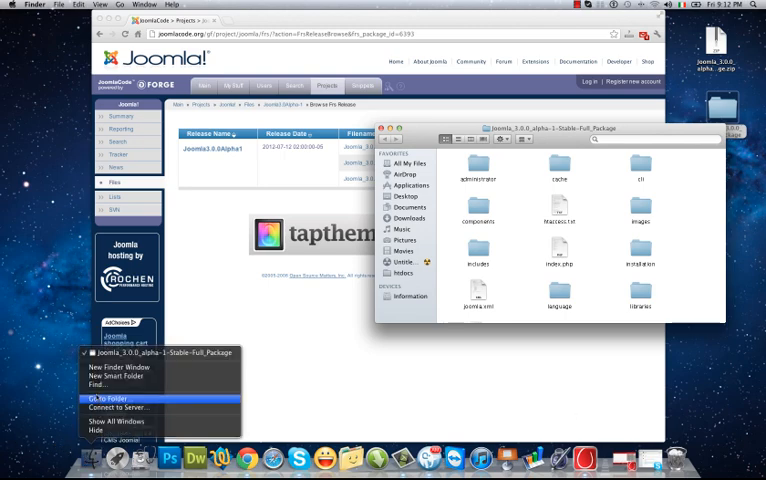
left_click(118, 367)
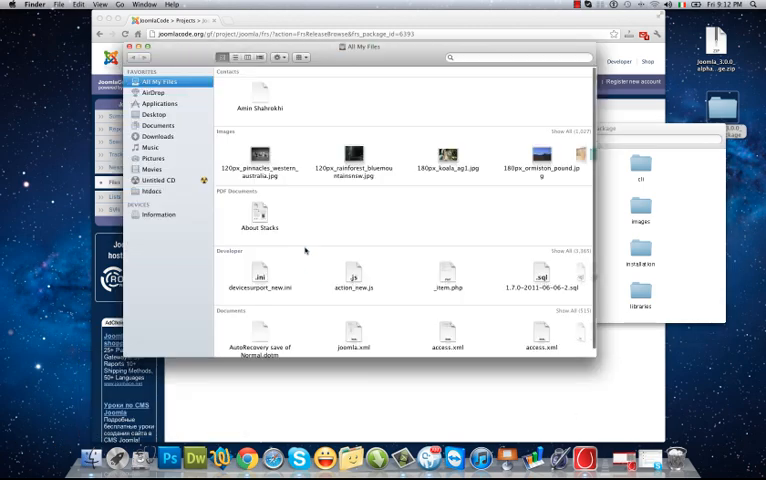
left_click(147, 191)
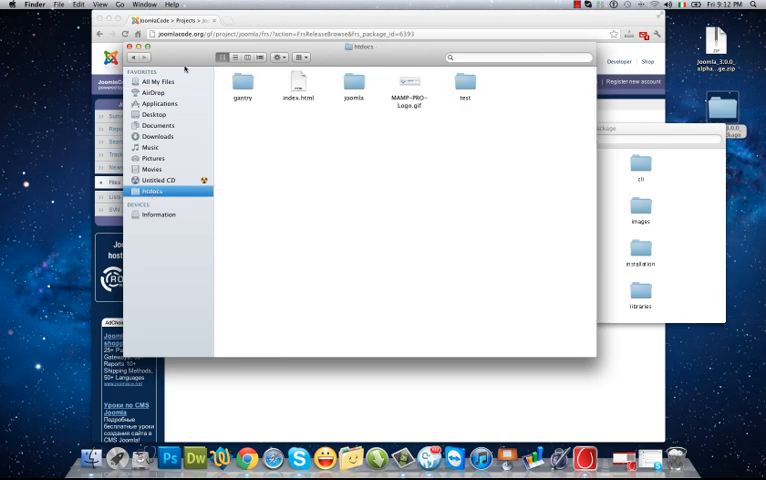
left_click_drag(190, 46, 110, 78)
double_click(276, 118)
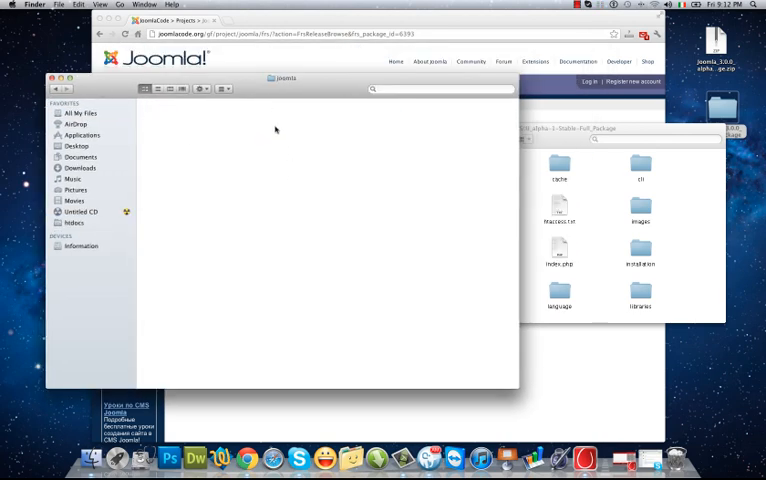
left_click_drag(584, 121, 452, 118)
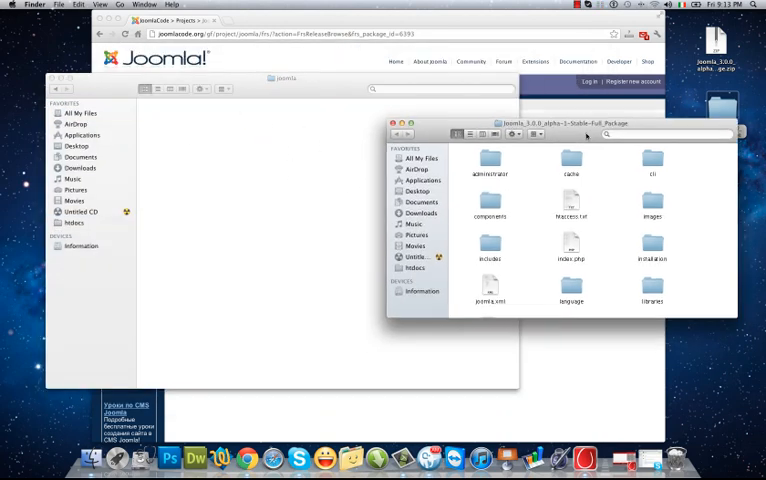
Step: Move all package files into the joomla folder, arrange them by name, and close the Finder windows
mouse_move(690, 160)
left_mouse_down()
mouse_move(490, 313)
mouse_move(196, 298)
left_mouse_up()
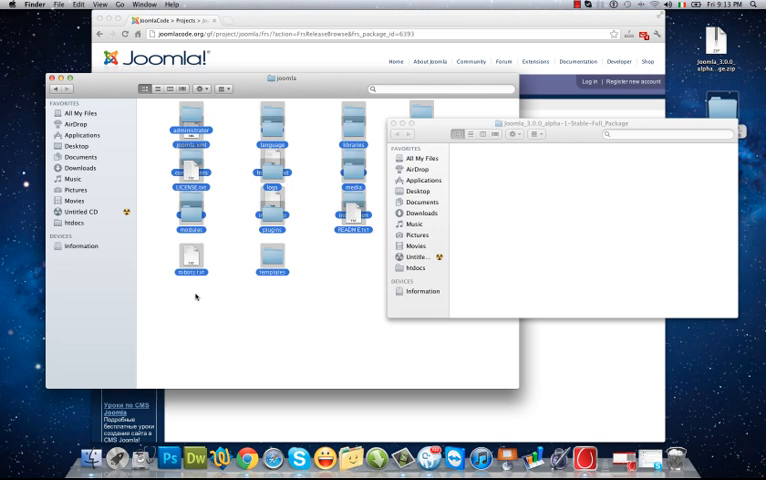
key("super+w")
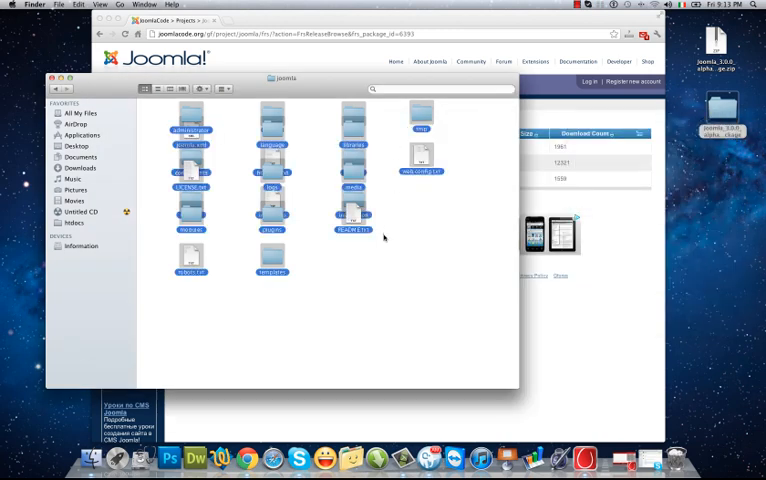
left_click(201, 89)
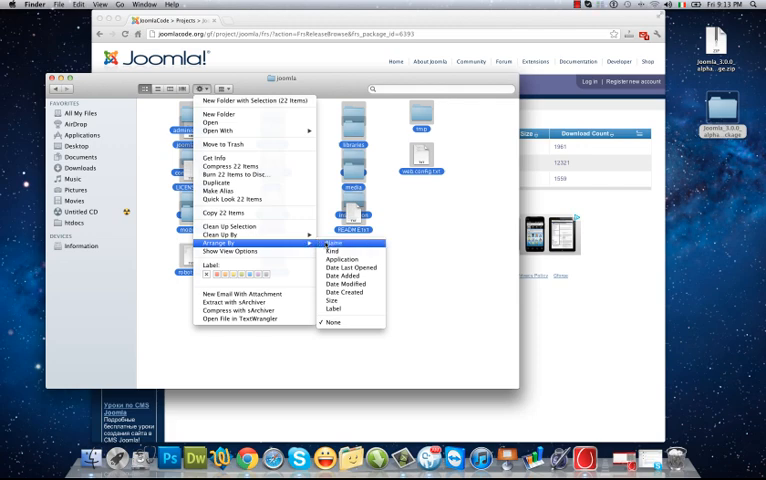
left_click(326, 252)
left_click(323, 270)
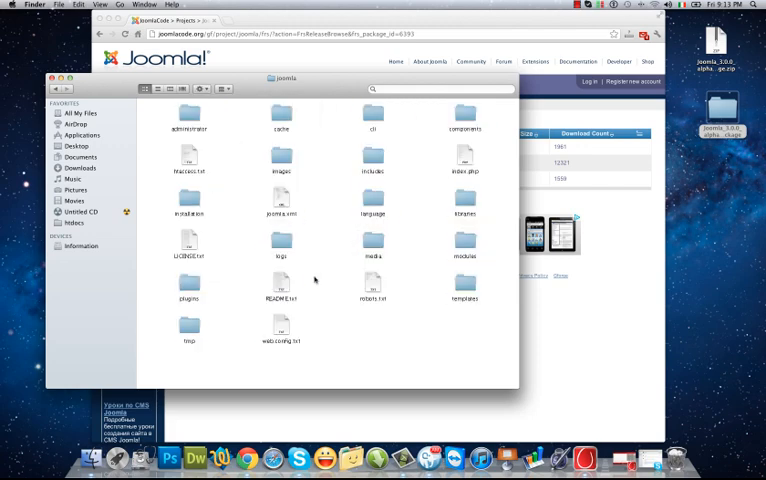
left_click_drag(230, 78, 281, 88)
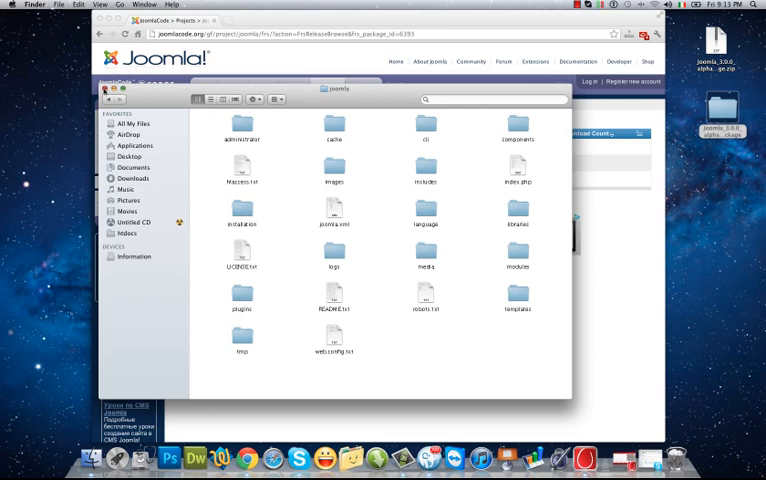
left_click(105, 89)
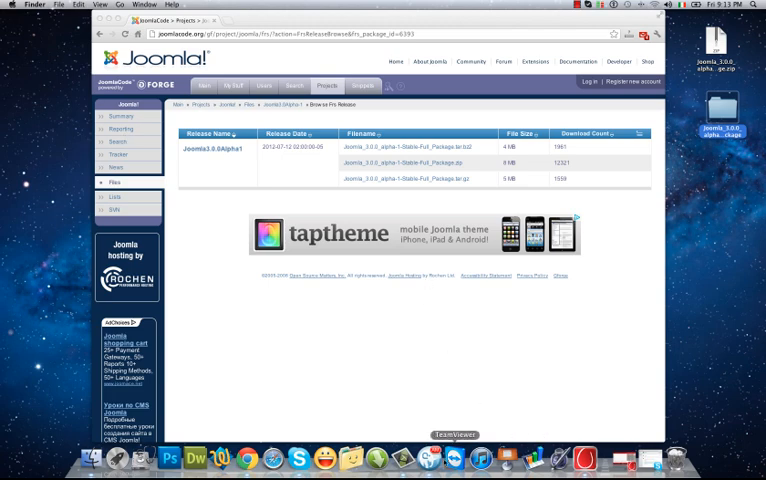
Step: From MAMP PRO's phpMyAdmin, create a new database named joomla, then return to JoomlaCode
left_click(428, 459)
left_click(378, 272)
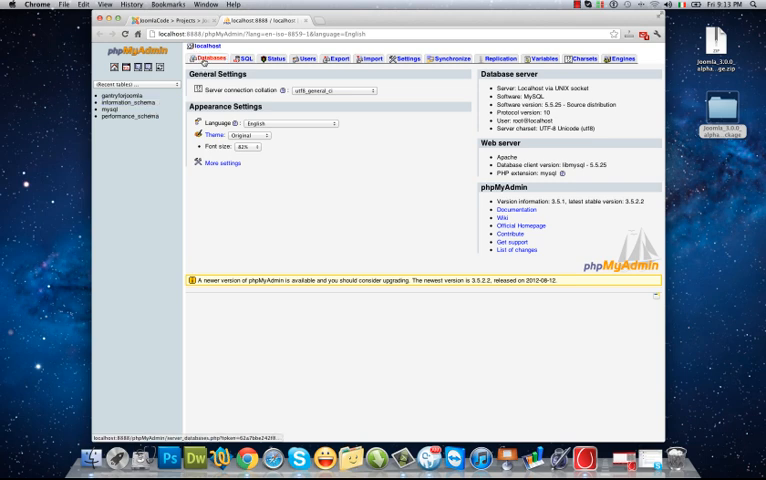
left_click(203, 60)
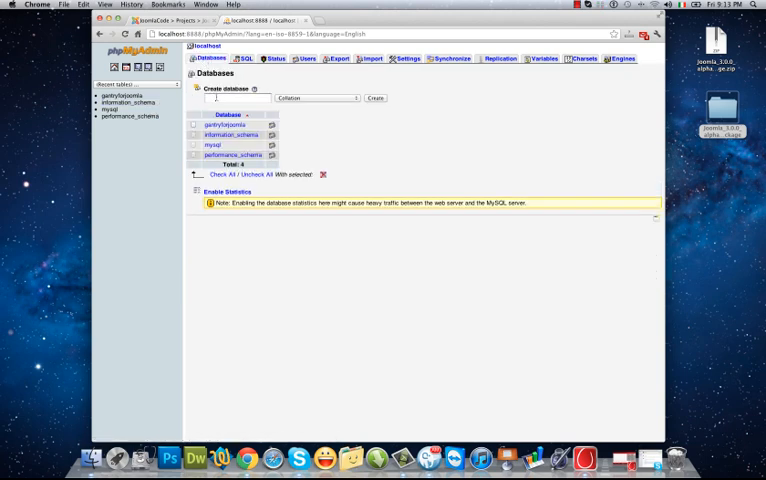
left_click(216, 97)
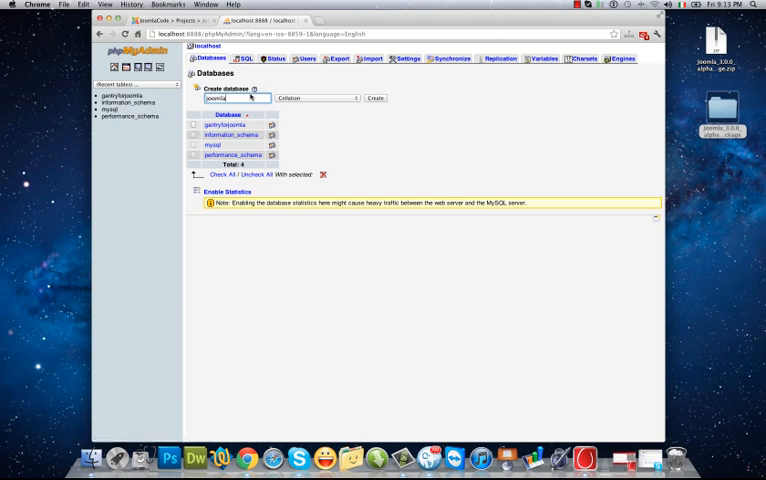
left_click(375, 98)
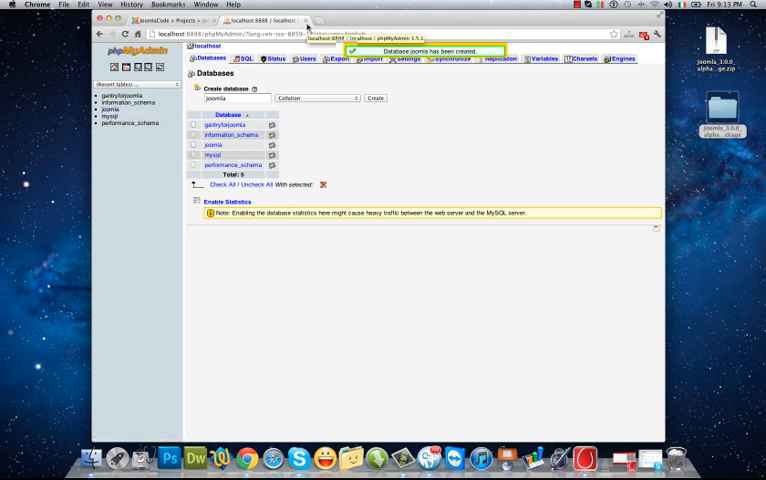
left_click(306, 20)
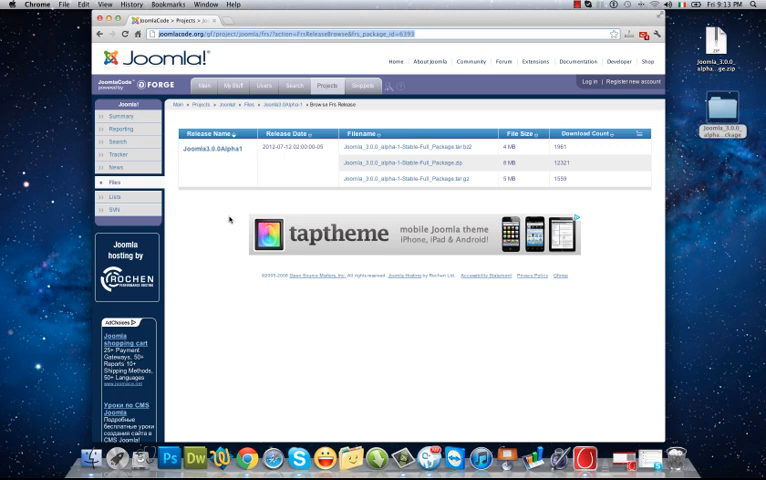
type("localhost:8080")
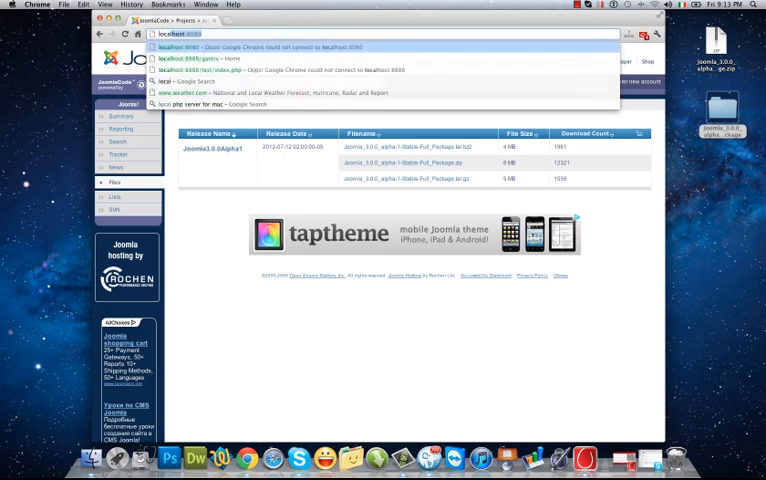
Step: Load the Joomla installer at localhost:8080/joomla in Chrome
key("Down")
type(":8888/")
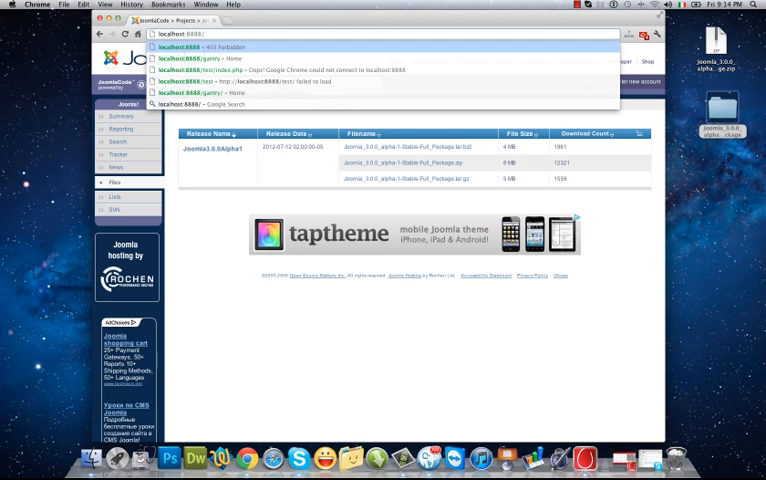
type("joomla")
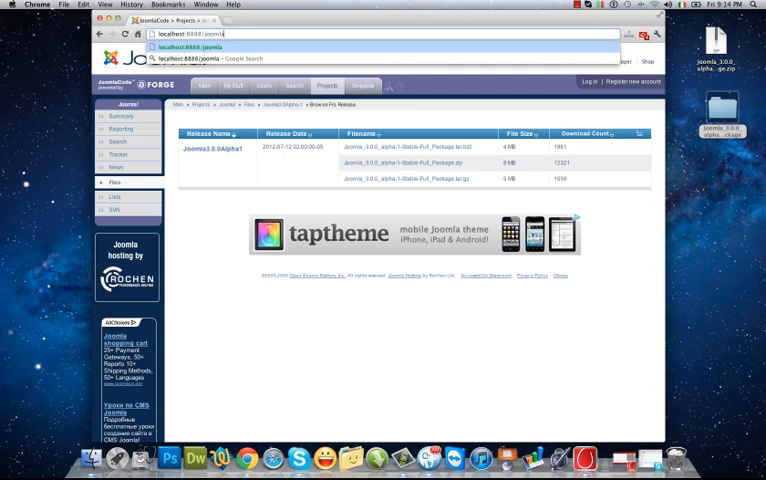
key("Return")
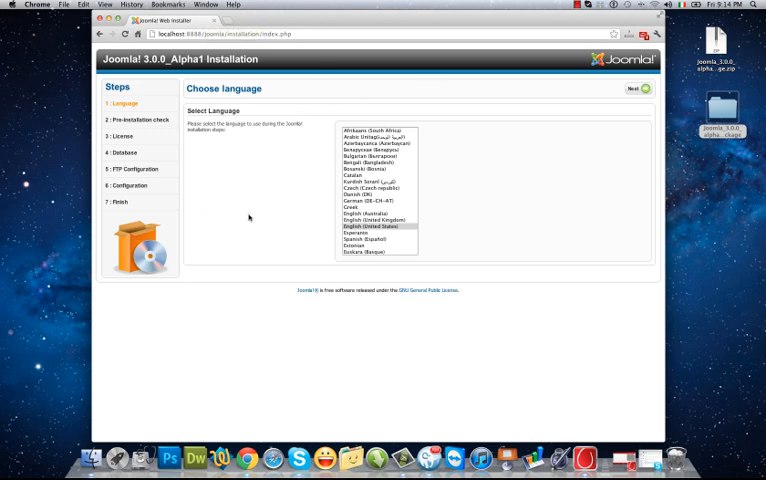
Step: Advance through Choose language, Pre-Installation Check and the license to Database Configuration
left_click(637, 90)
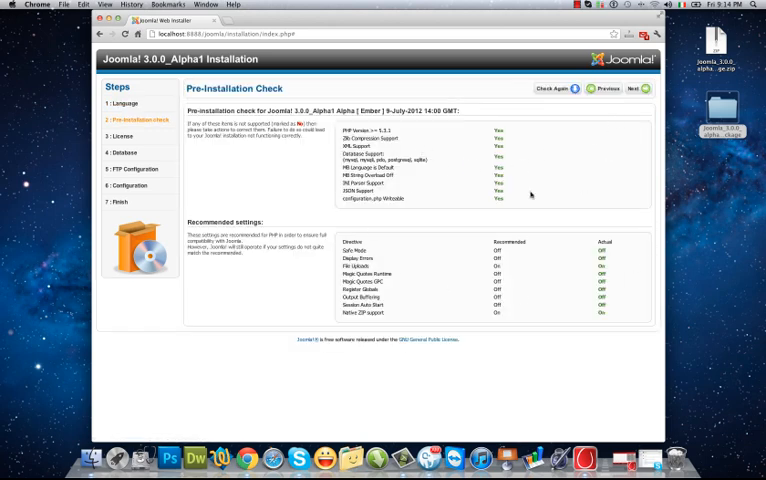
left_click(633, 90)
scroll(388, 225, "down", 5)
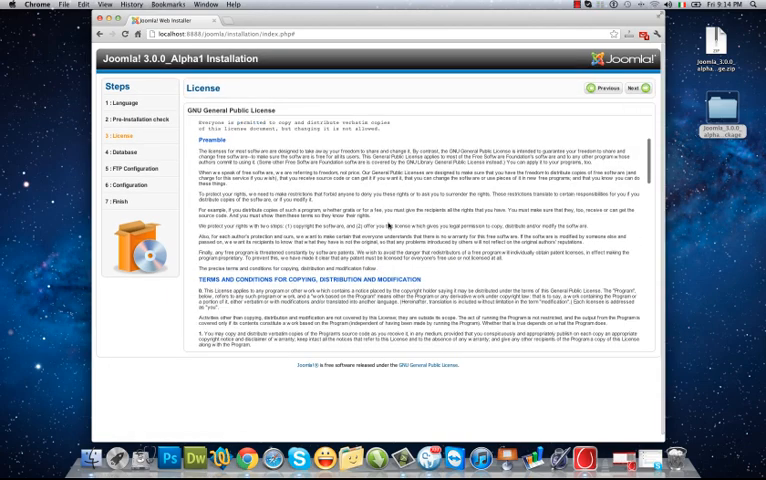
scroll(388, 225, "down", 5)
scroll(388, 225, "down", 10)
scroll(388, 225, "down", 5)
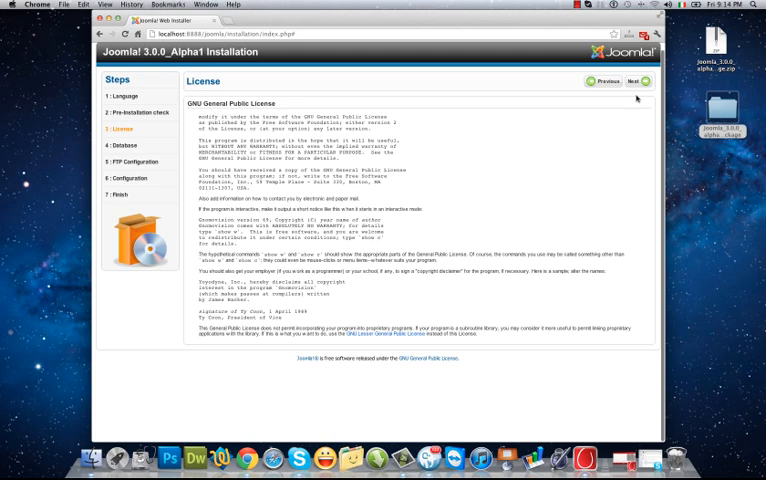
left_click(636, 84)
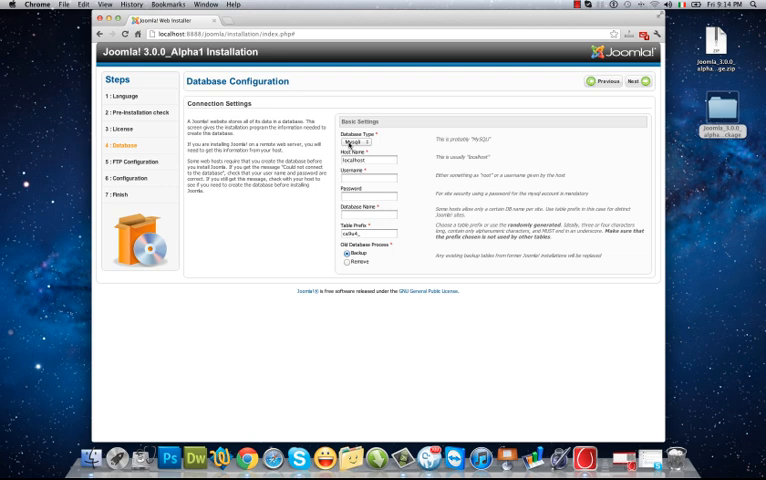
Step: Set the database to MySQL with user root, a password and database name joomla, and continue
left_click(352, 142)
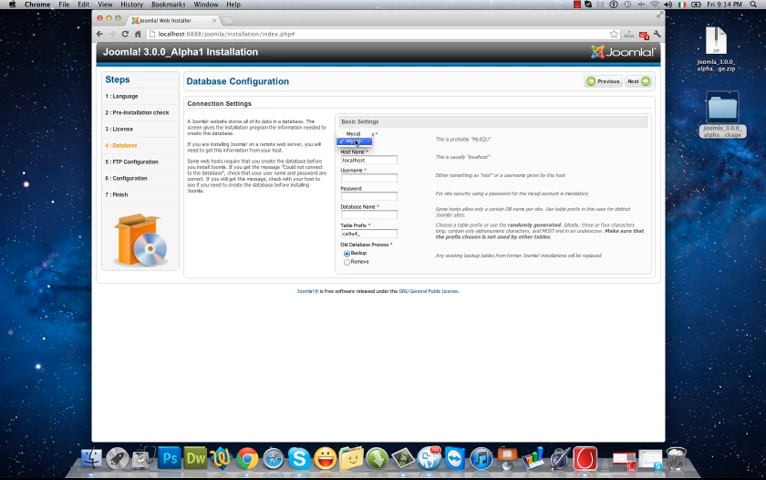
left_click(352, 135)
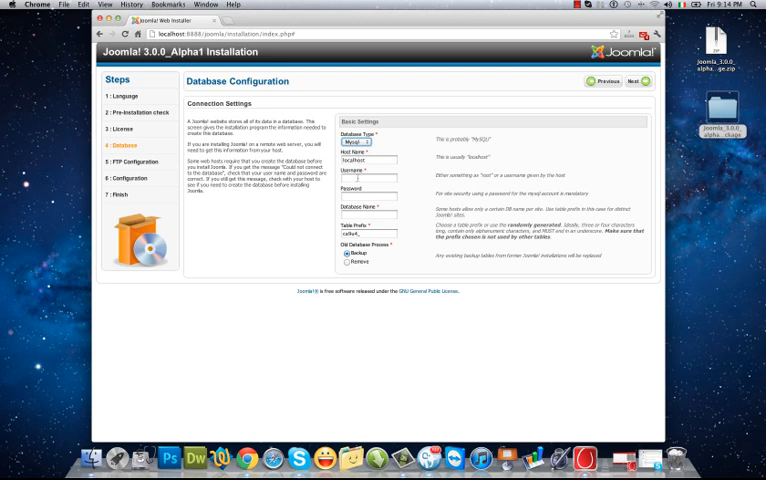
left_click(356, 178)
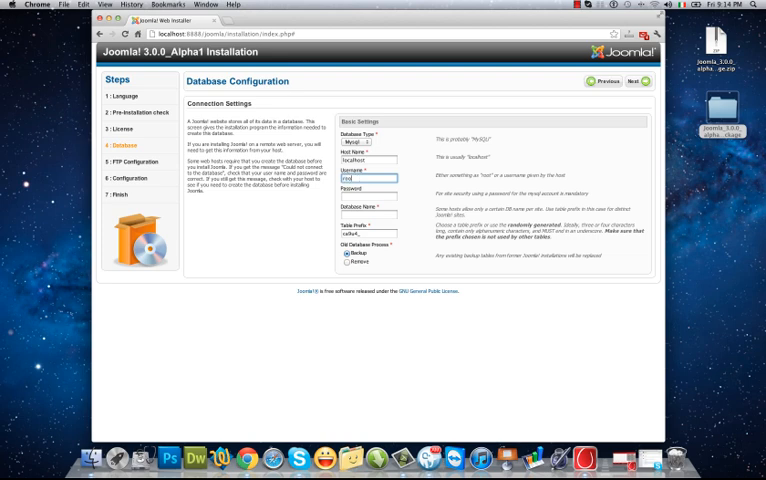
left_click(366, 195)
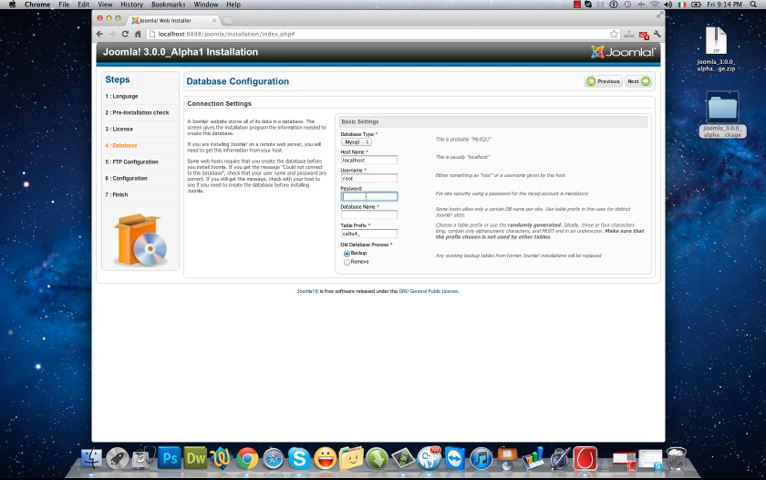
left_click(360, 215)
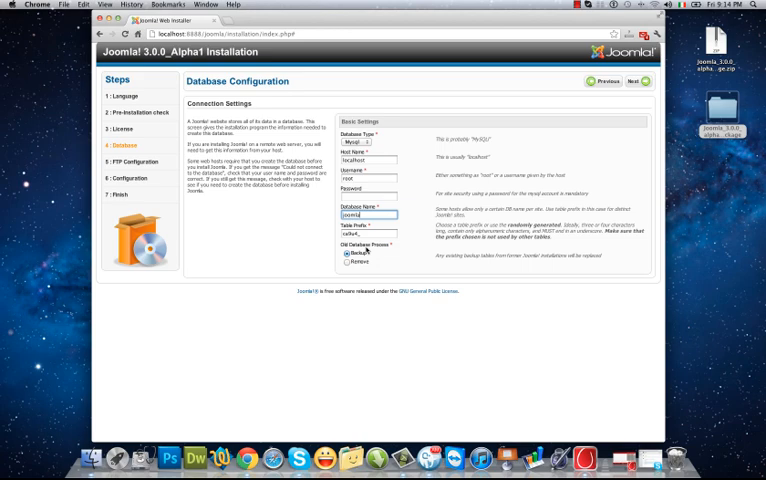
left_click(357, 196)
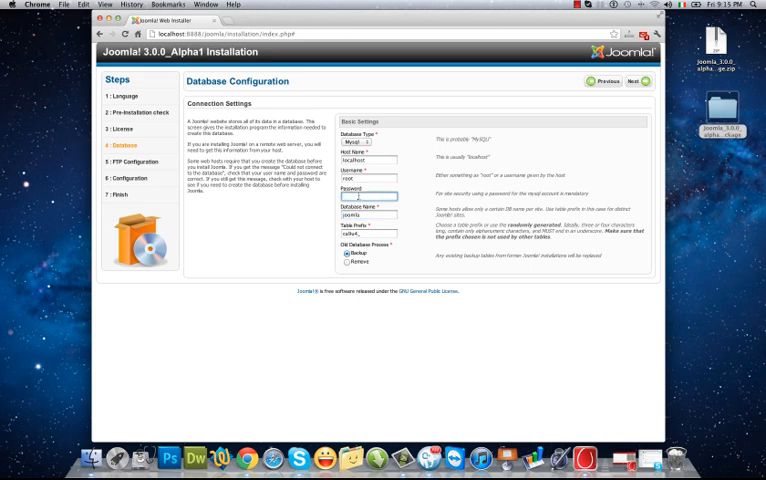
scroll(587, 128, "up", 1)
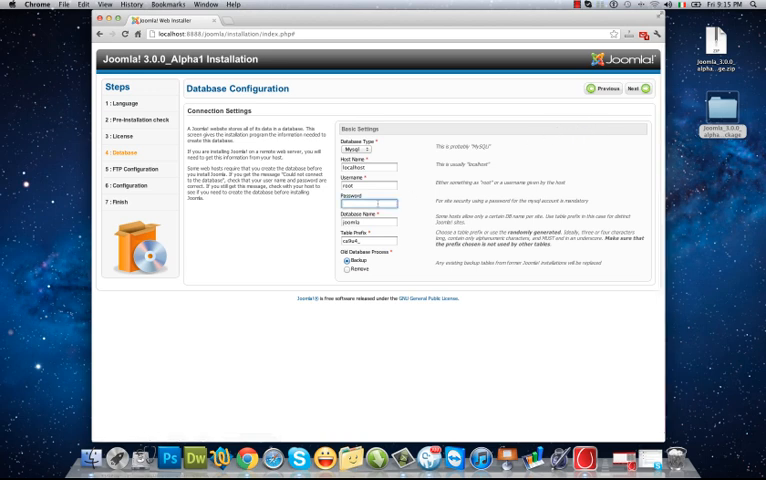
left_click(637, 88)
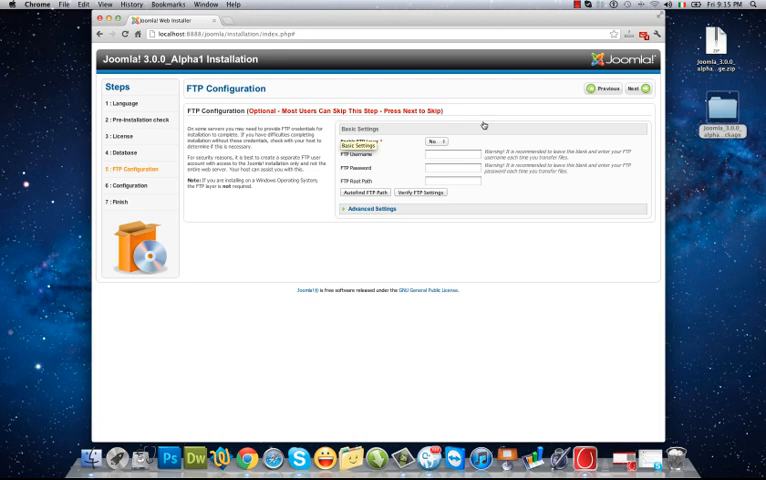
Step: Skip FTP Configuration and enter the site name and Super Administrator email on Main Configuration
left_click(634, 88)
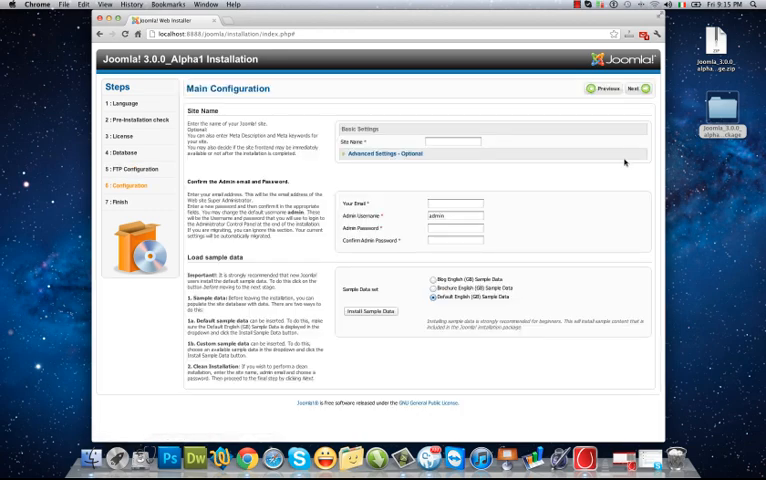
left_click(450, 142)
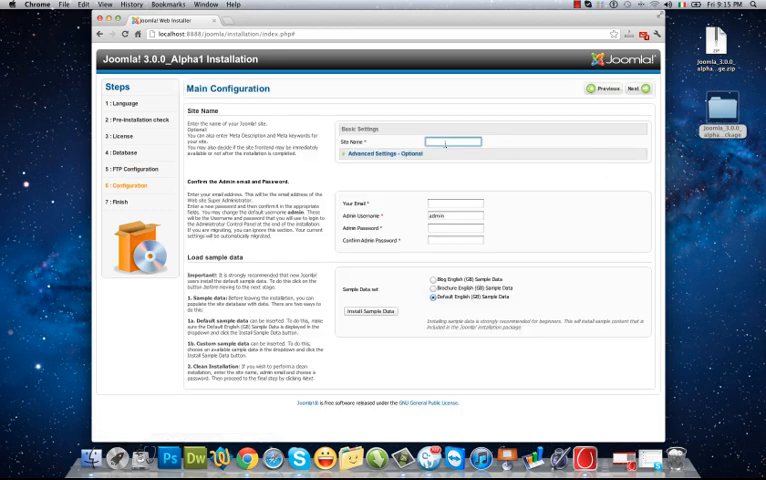
type("Joom")
type("la")
type("! Webs")
type("ite")
left_click(434, 204)
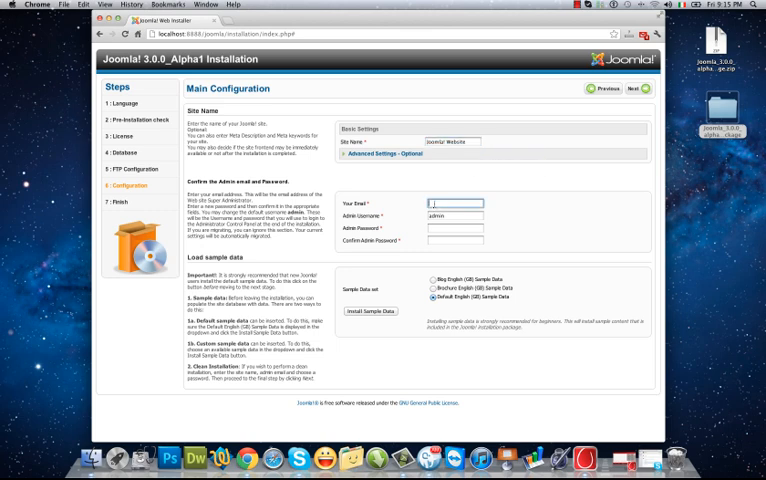
type("me")
type("yemail")
type("@")
type("email.co")
type("m")
Step: Enter the admin password and its confirmation
left_click(355, 228)
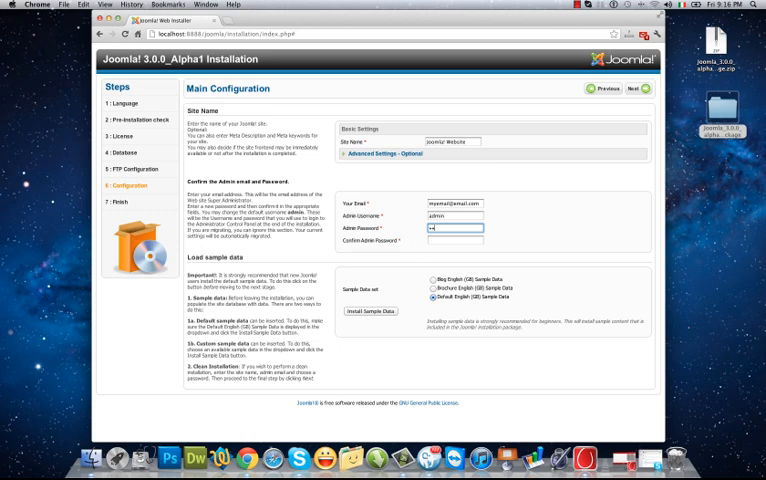
key("Tab")
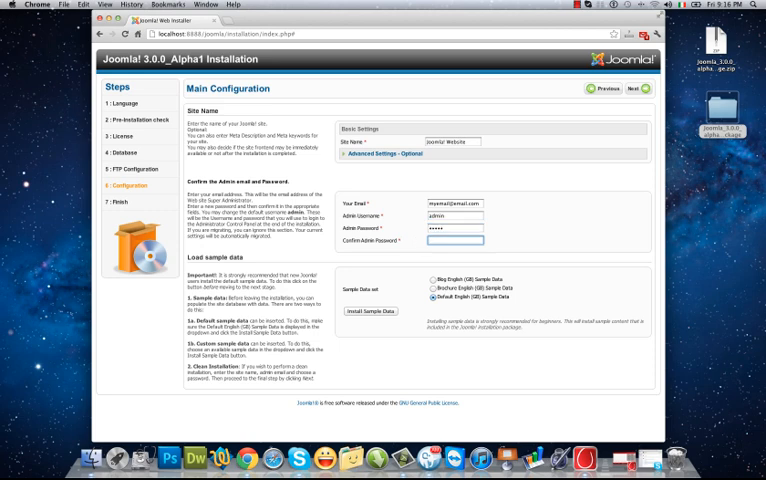
Step: Complete the installation, remove the installation folder, and go to the Administrator login
left_click(633, 89)
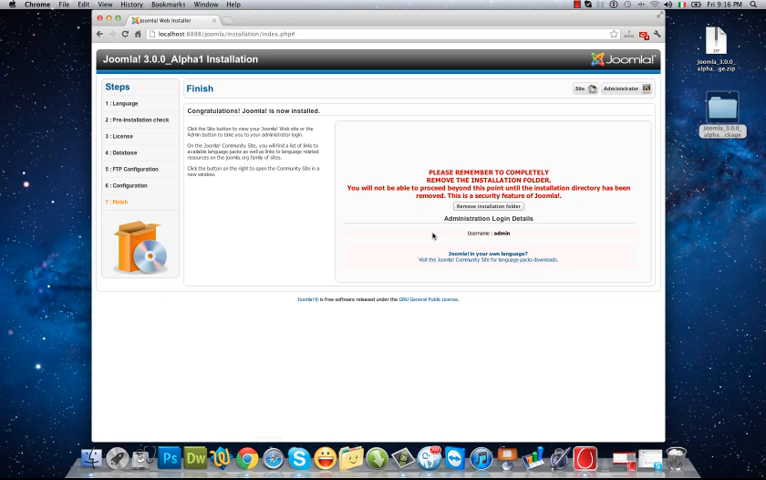
left_click(490, 207)
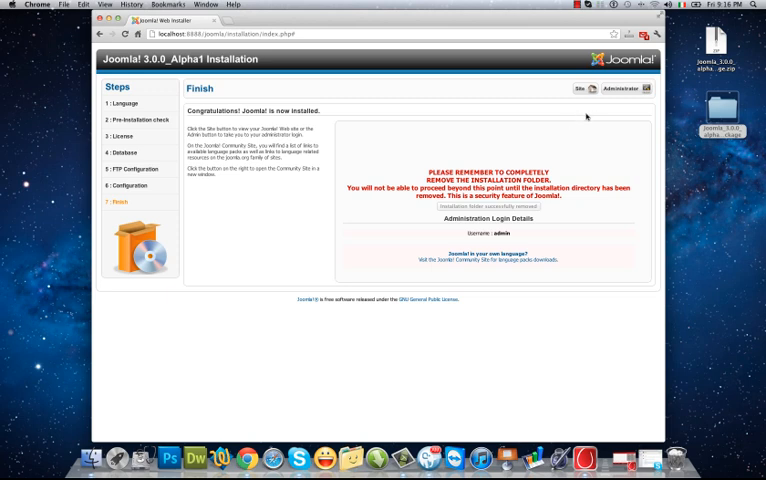
left_click(620, 88)
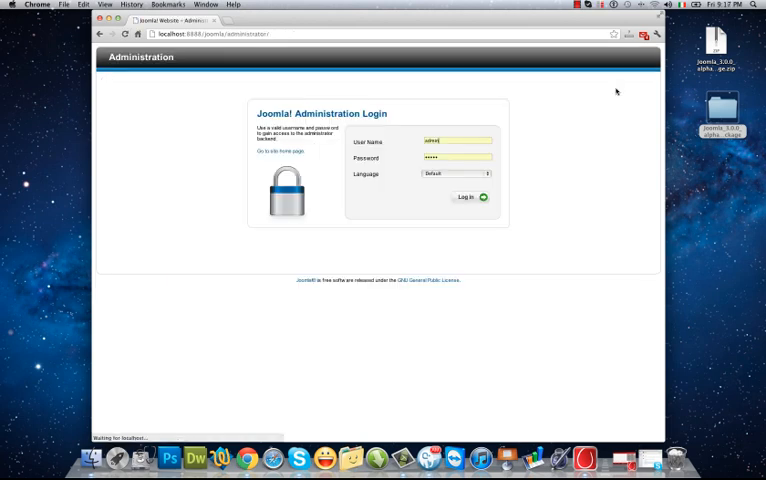
Step: Log in as admin to the control panel and select /administrator in the address bar without copying
left_click(466, 196)
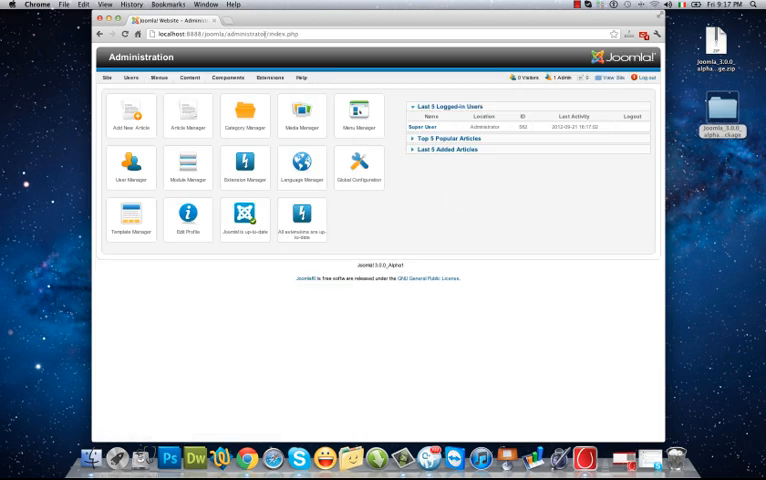
left_click_drag(265, 34, 224, 34)
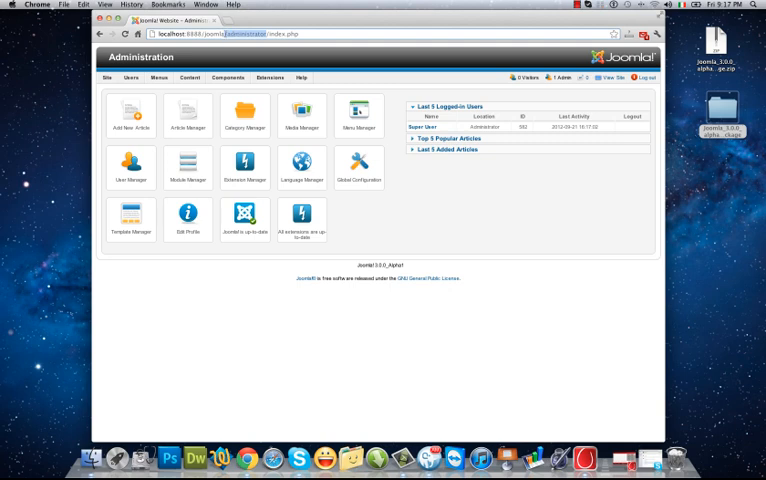
right_click(226, 34)
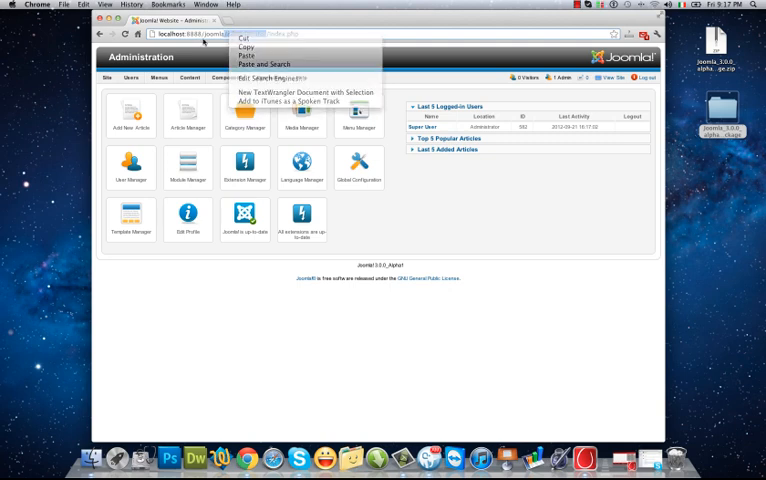
left_click(200, 34)
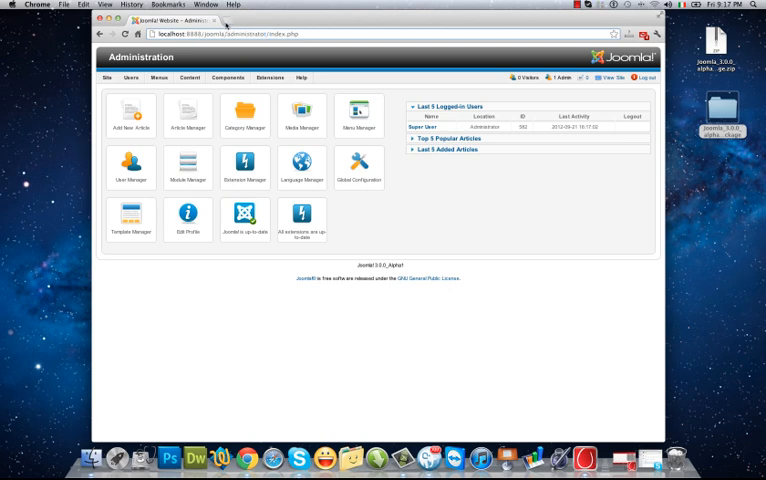
Step: Start a fresh browser tab for the google.com/administrator address
left_click(227, 19)
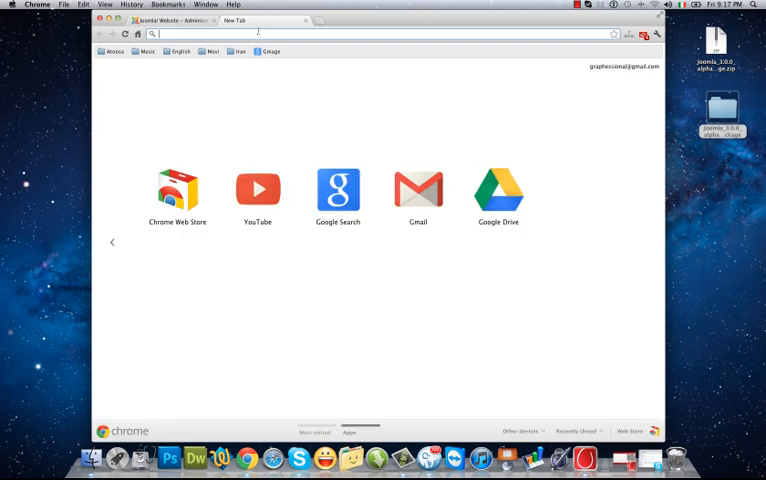
type("google.com")
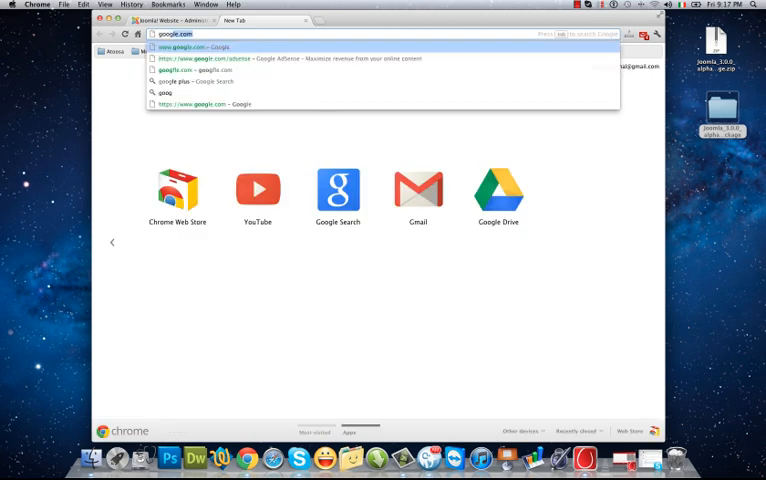
type("e.com")
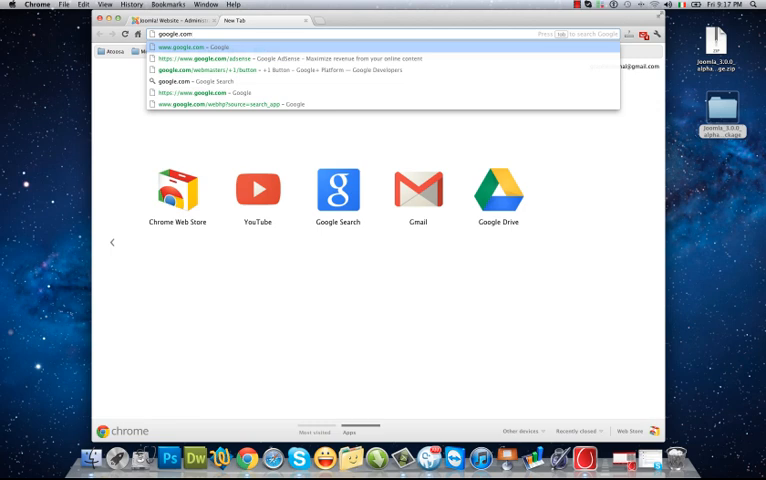
type("/a")
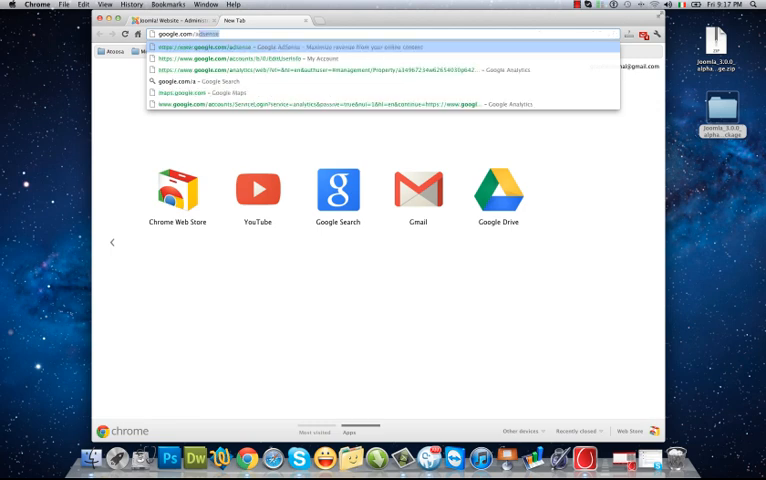
type("d")
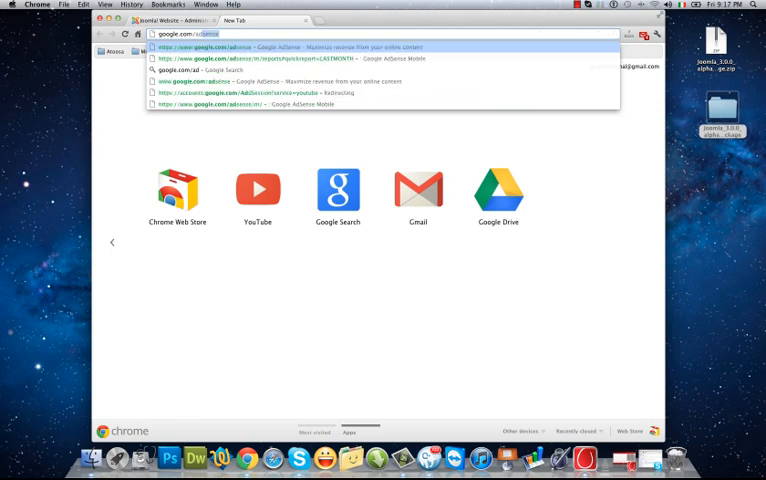
type("mini")
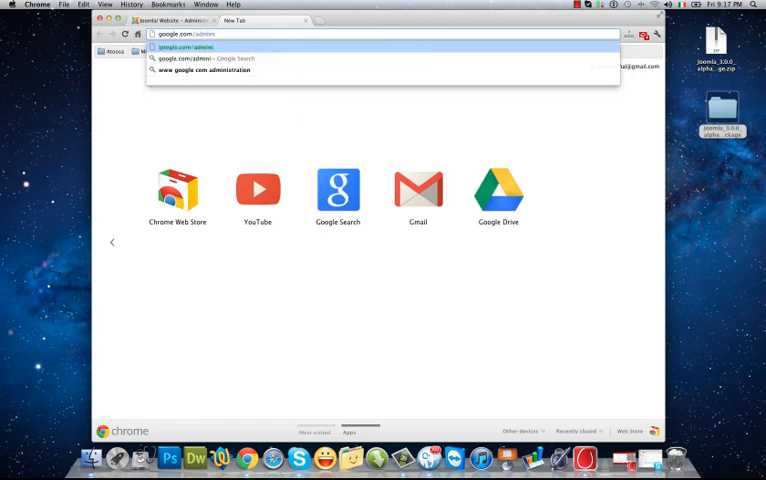
type("stra")
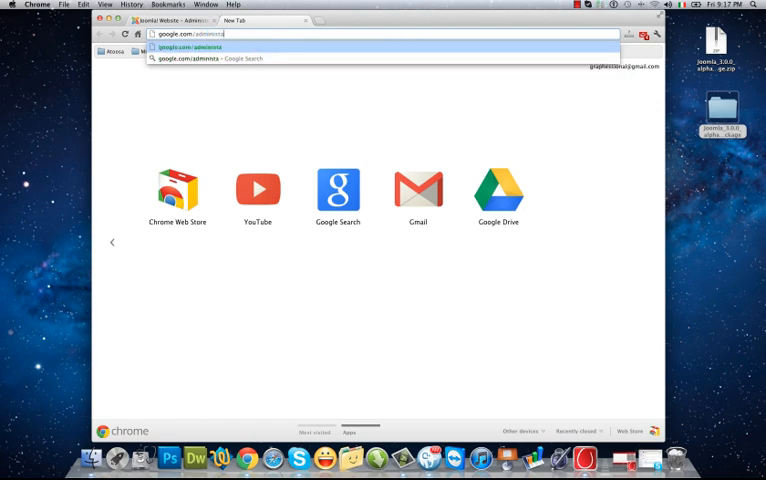
type("tor")
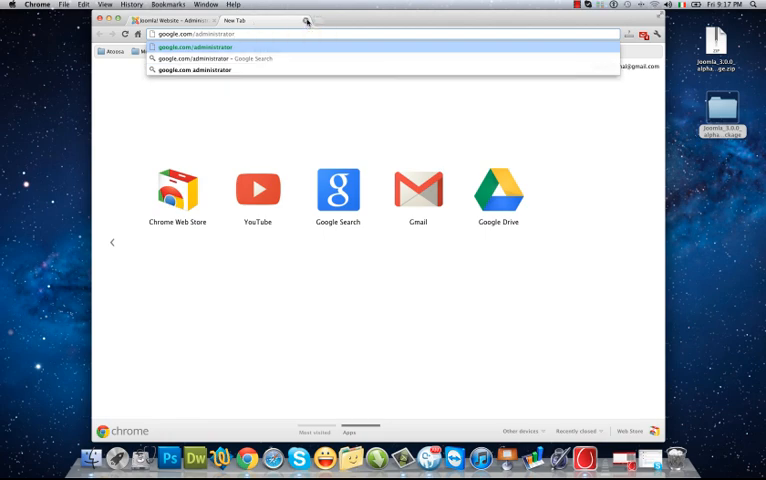
Step: Close the extra tab and view the public Joomla site at localhost:8888/joomla
left_click(305, 20)
left_click(240, 150)
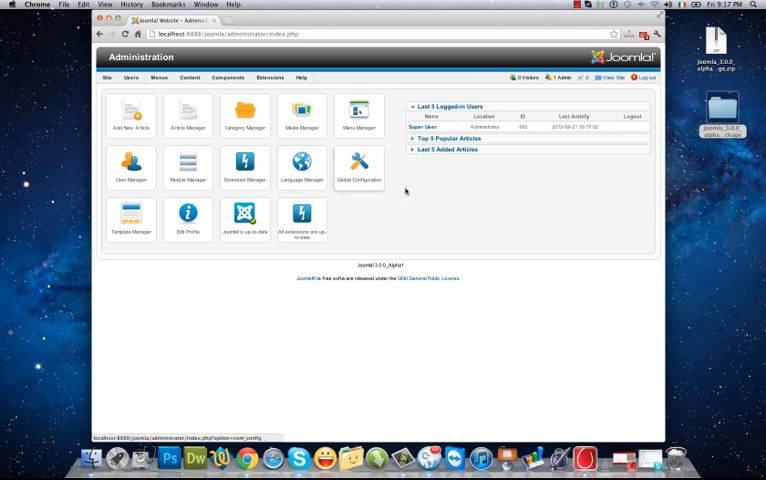
left_click(610, 80)
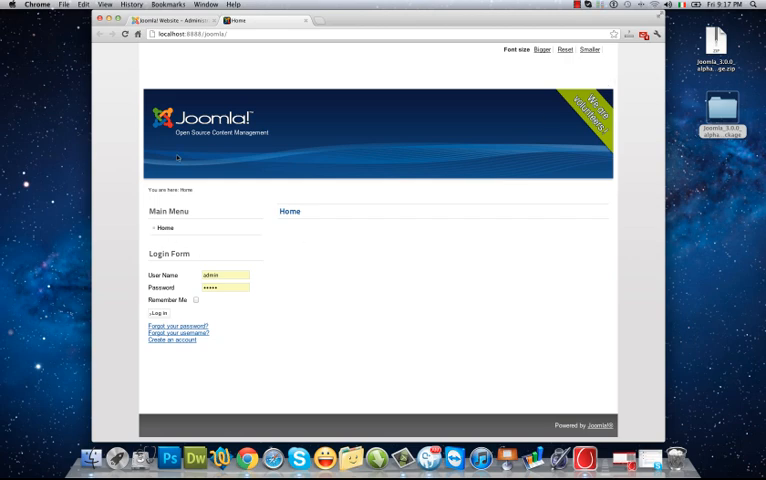